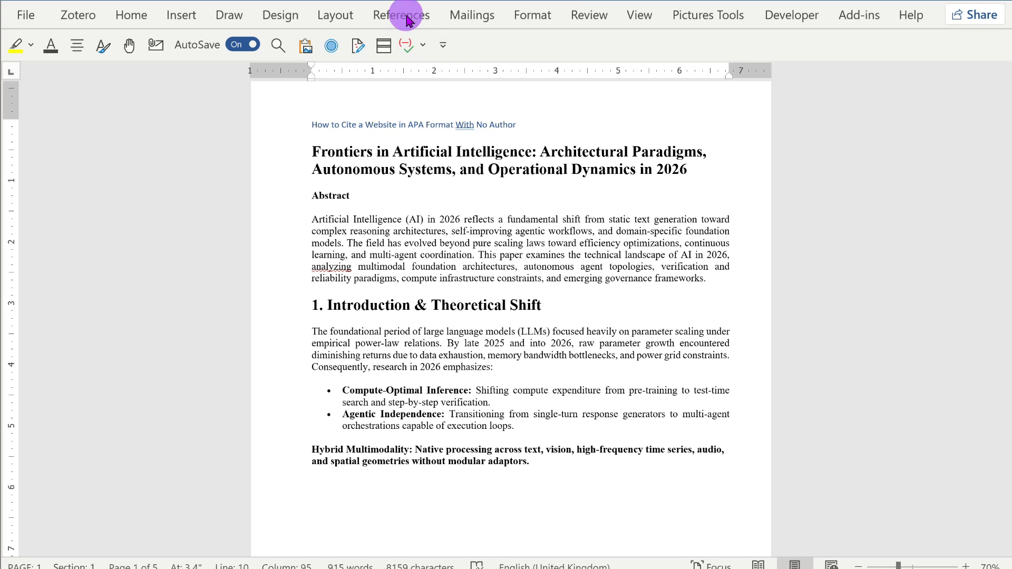
Set the document's citation style to APA Sixth Edition
left_click(407, 20)
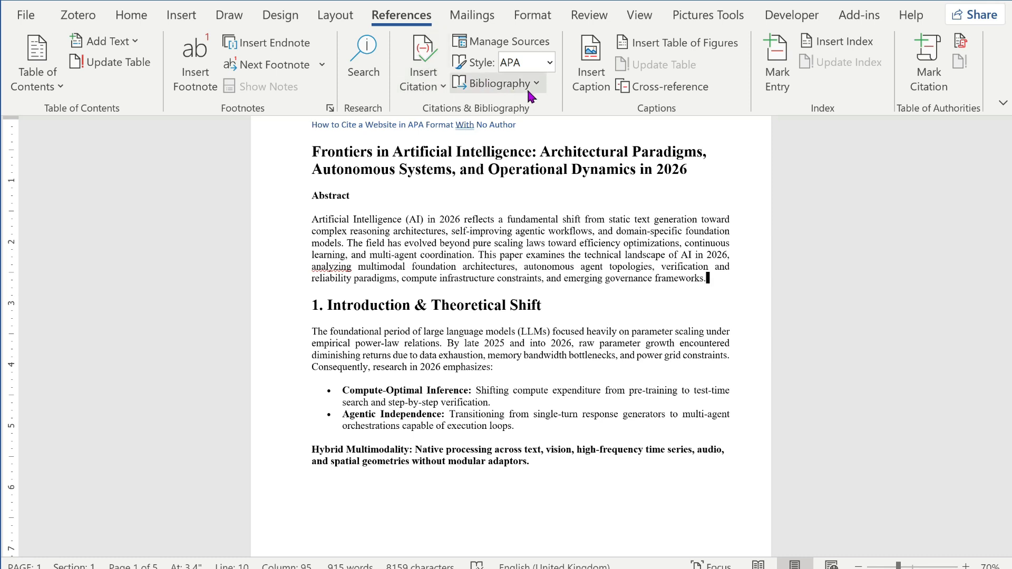
left_click(549, 63)
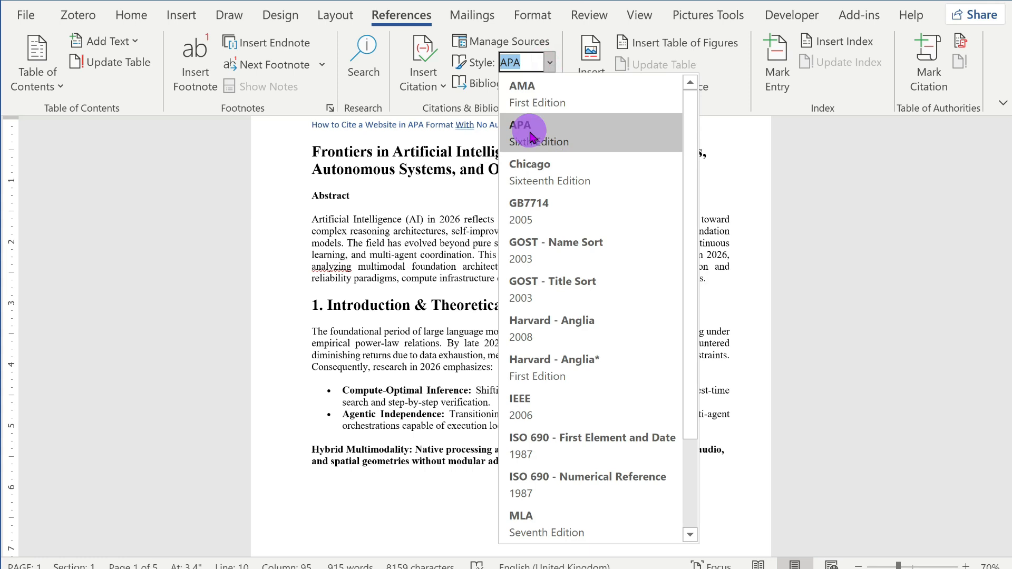
left_click(562, 131)
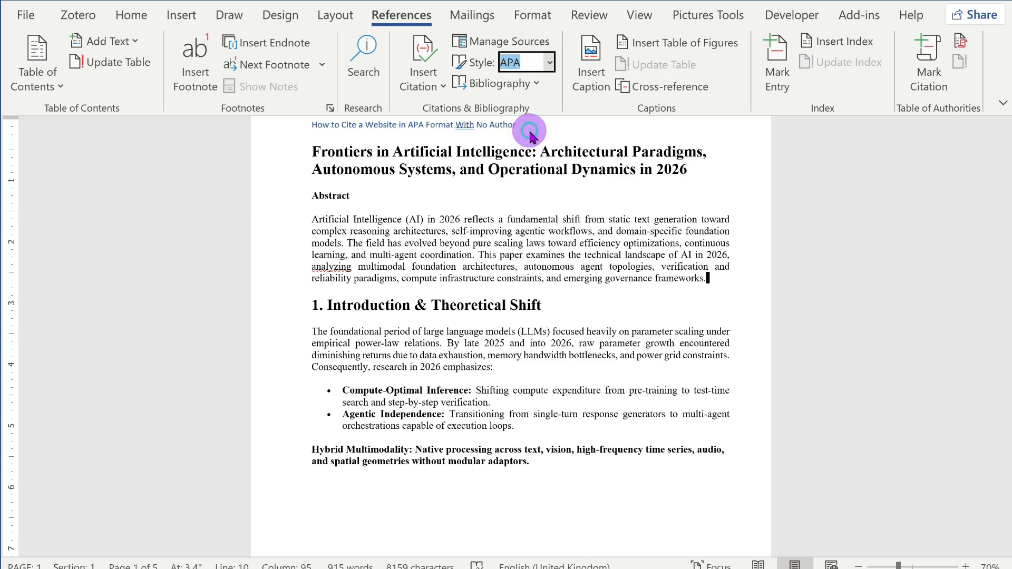
Start a new citation source at the end of the abstract and set its type to Web site
left_click(443, 86)
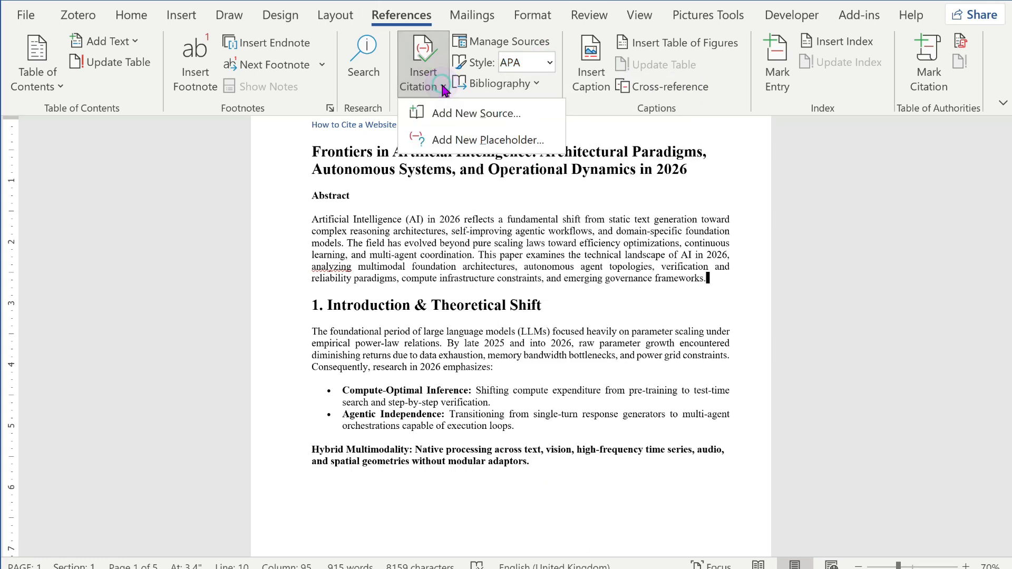
left_click(449, 113)
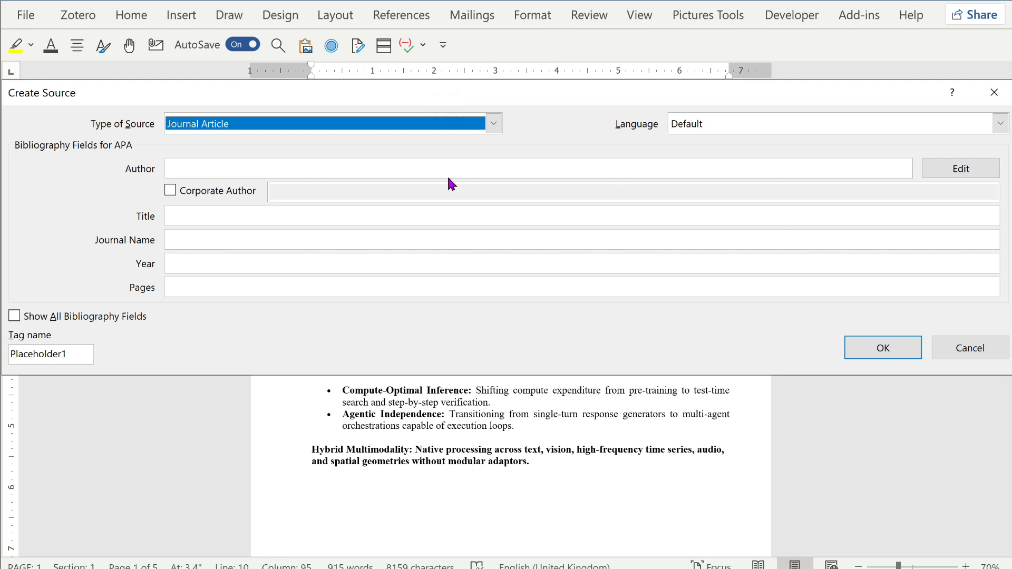
left_click(494, 123)
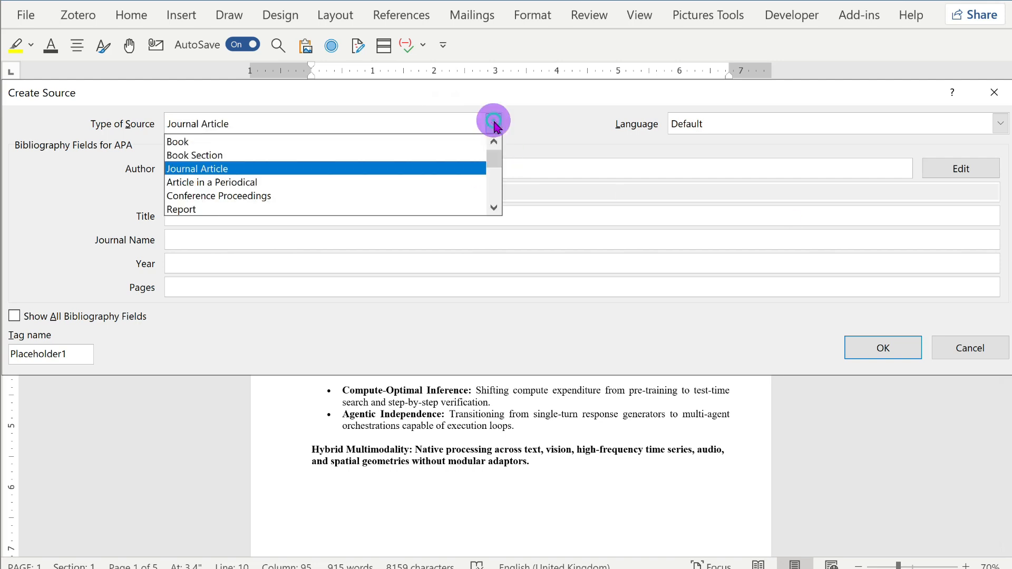
scroll(284, 190, "down", 2)
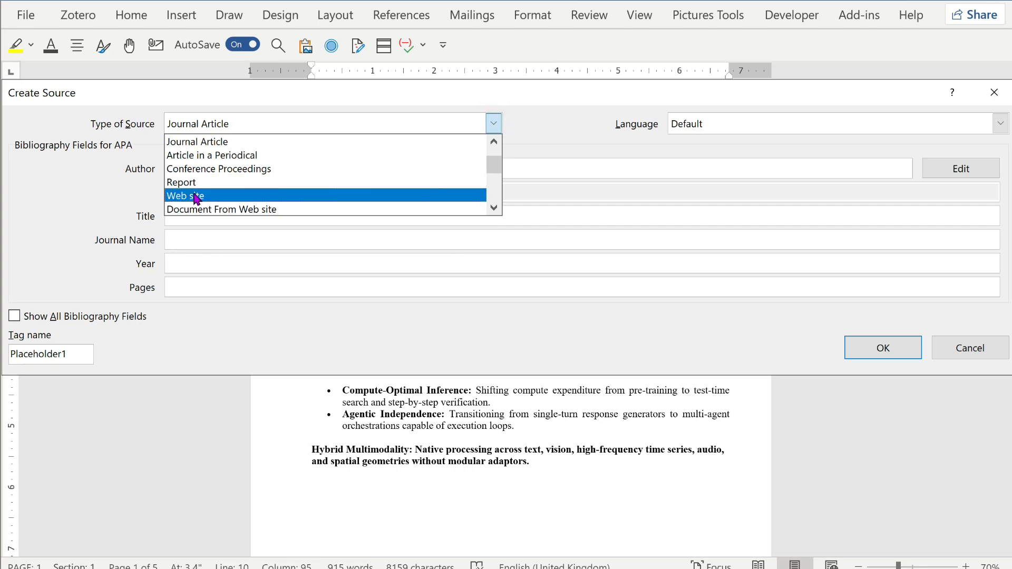
left_click(197, 196)
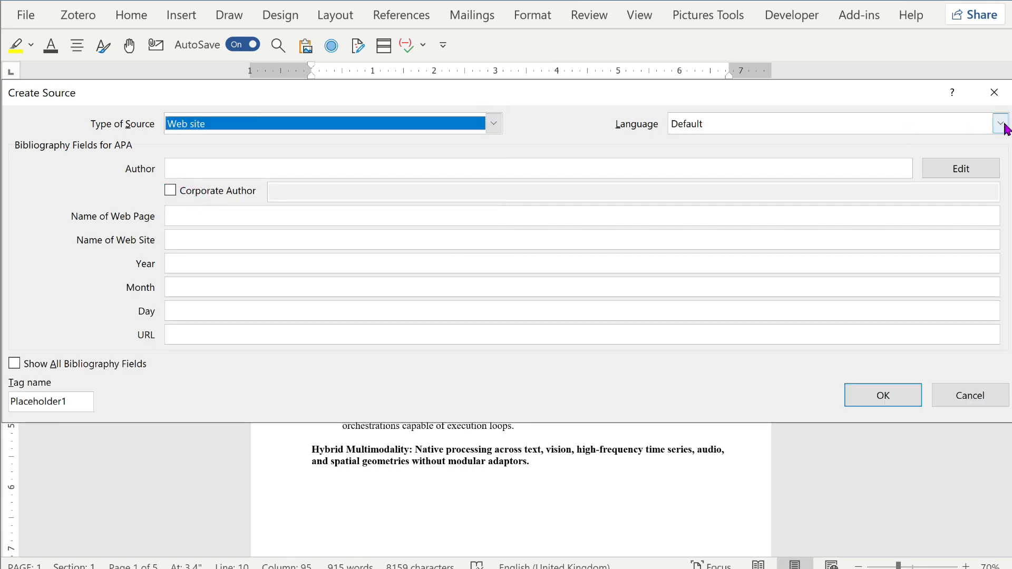
left_click(1000, 123)
scroll(733, 200, "down", 1)
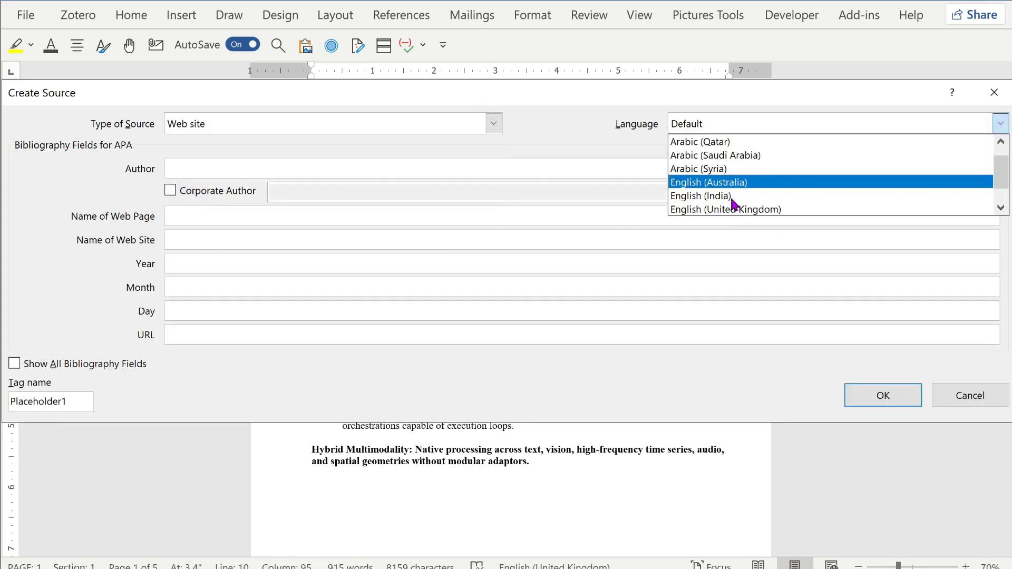
left_click(193, 165)
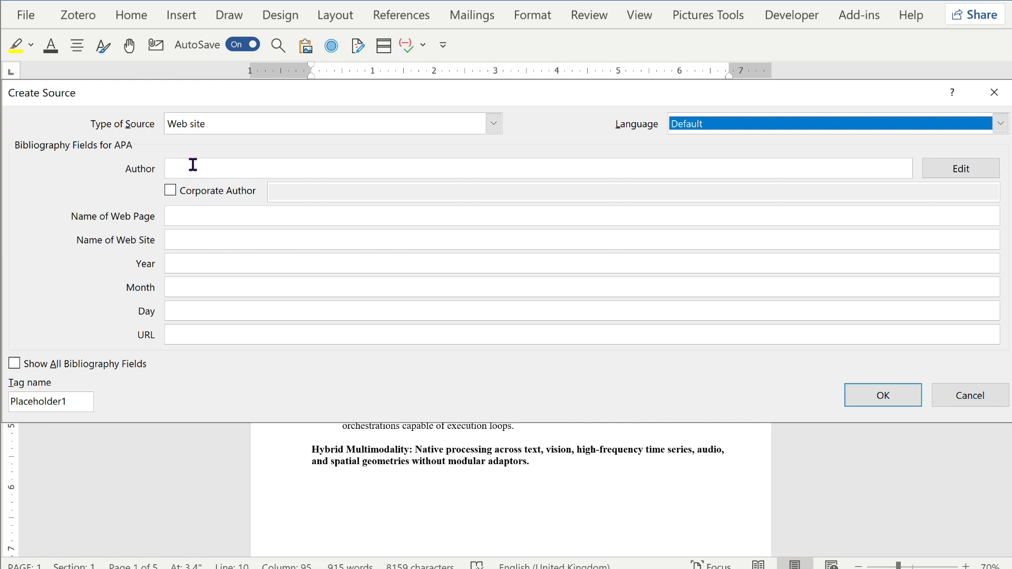
left_click(193, 165)
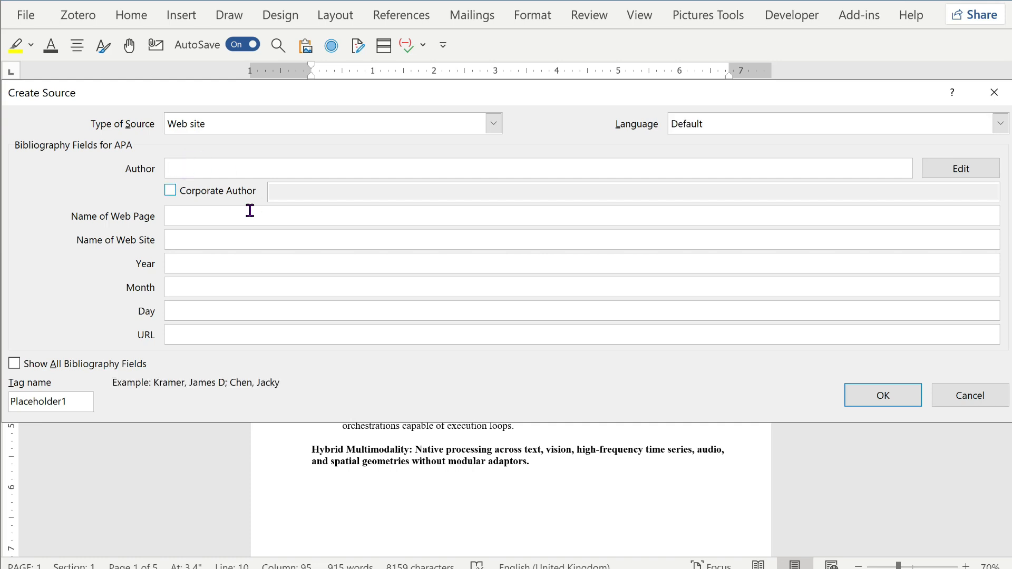
Name the source's web page "How to Maintain Good Healthy Sleep Routine" and its web site "Health and Wellness"
left_click(186, 218)
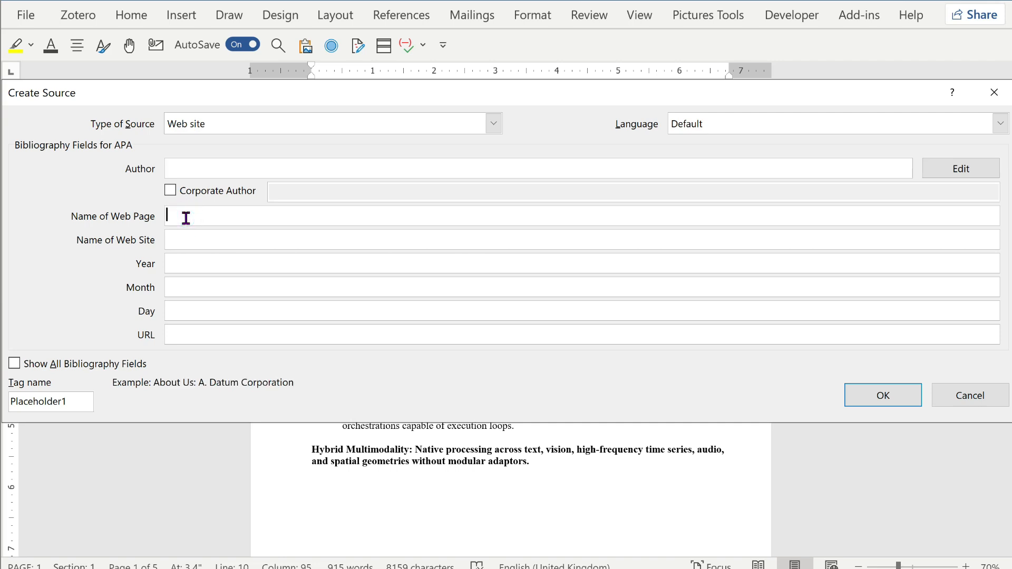
type("How to Maintain Good Healthy Sleep Routine")
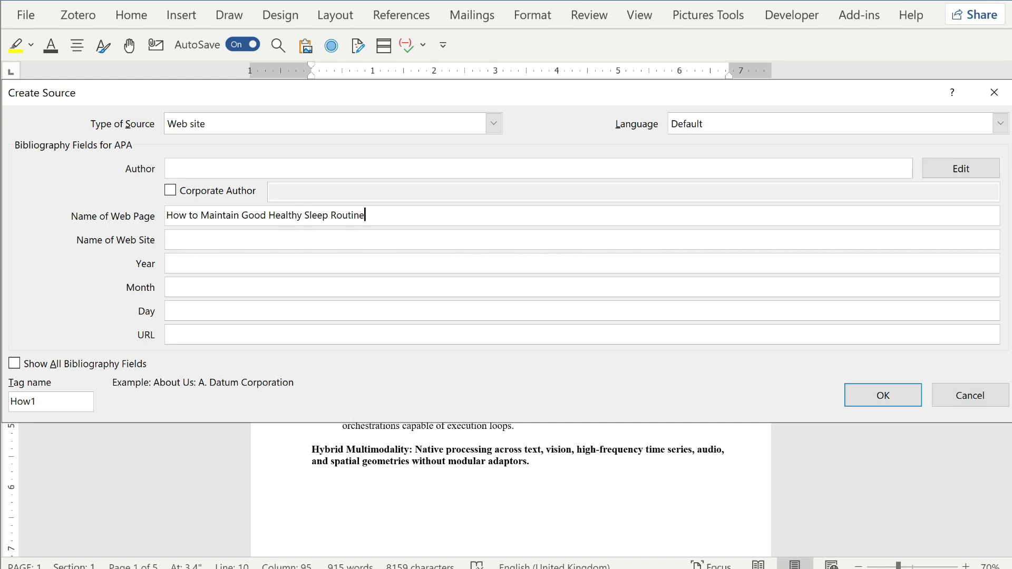
left_click(193, 243)
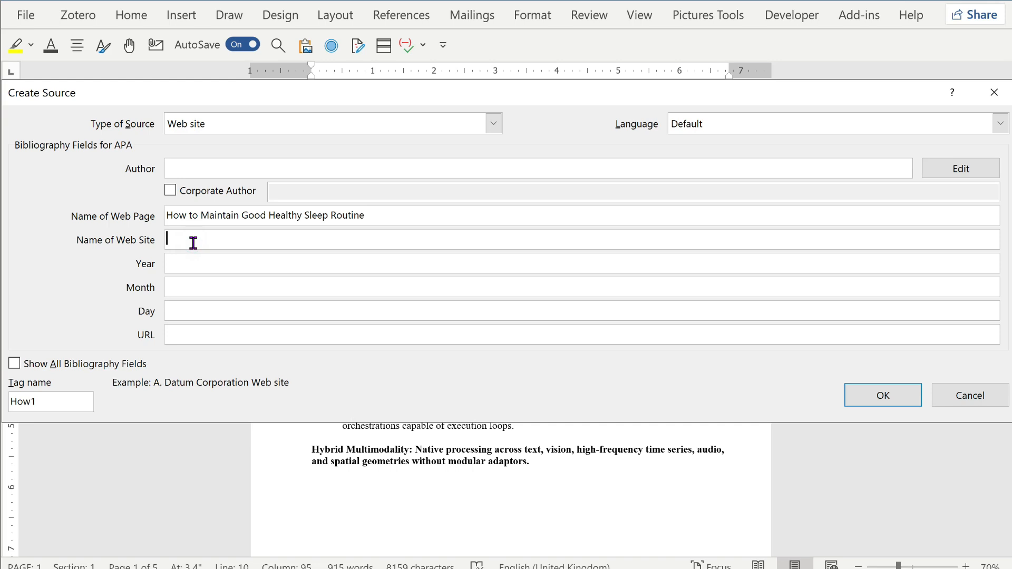
type("Health and Wellness")
Enter the source's publication date as year 2026, month June and day 15
left_click(196, 261)
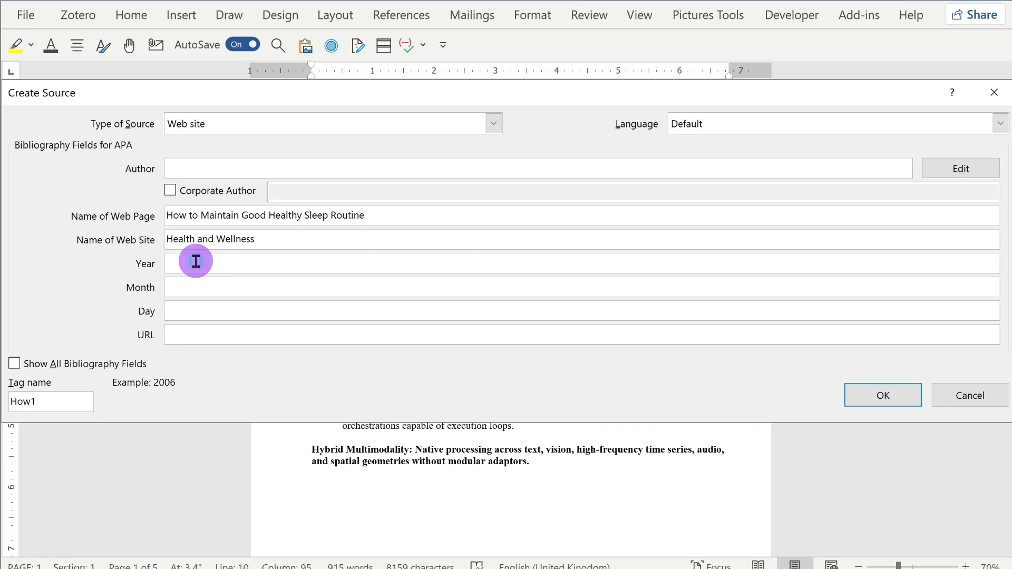
type("2026")
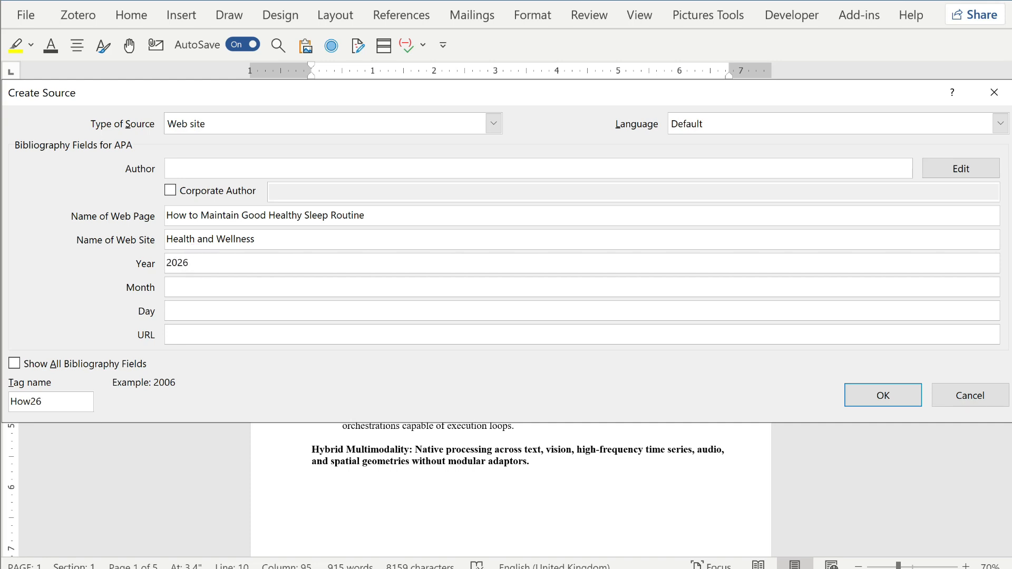
left_click(179, 279)
type("June")
left_click(193, 308)
type("15")
left_click(207, 334)
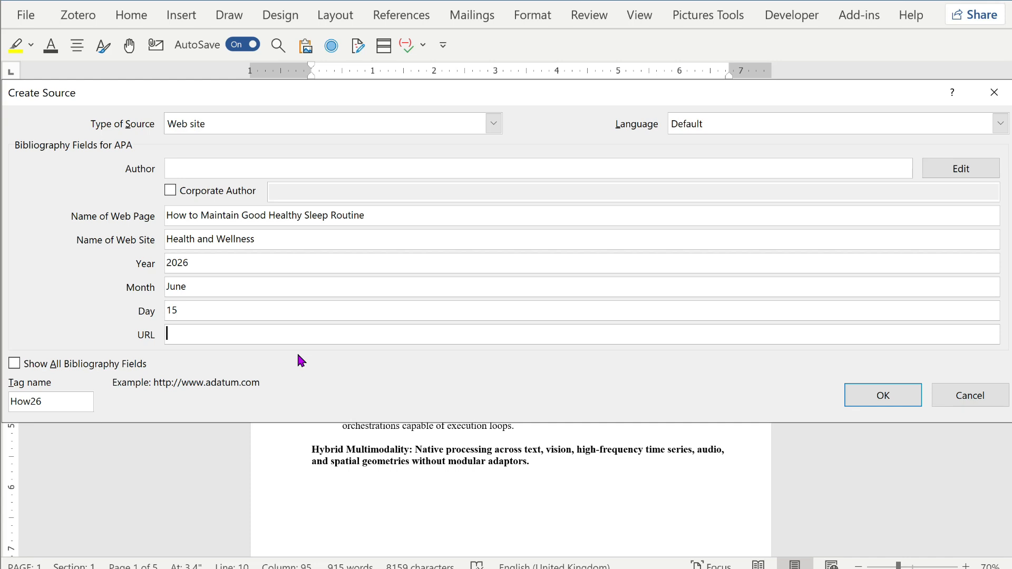
type("http://www.healthandwe")
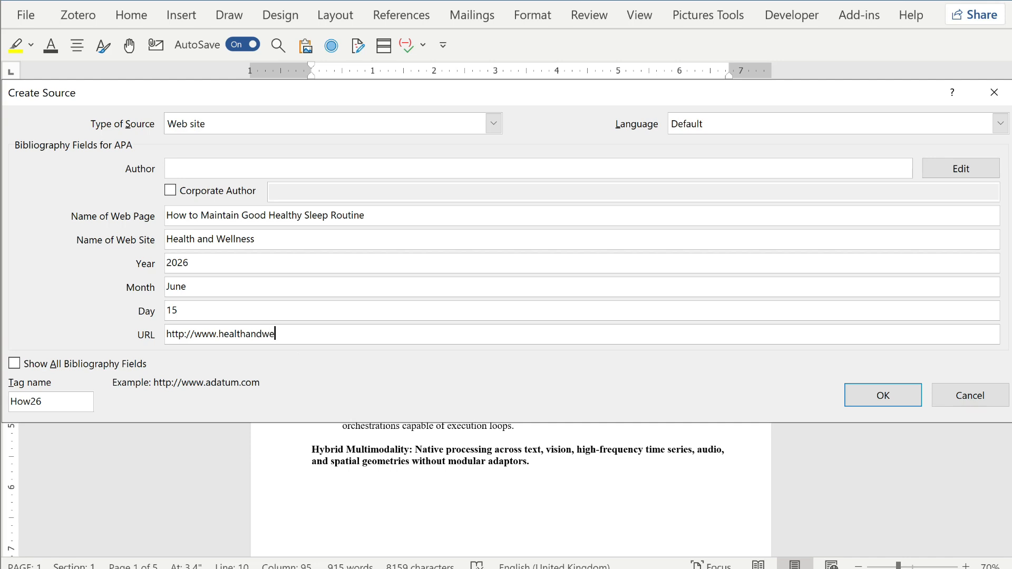
type("llness.com")
Clear the source's year, month and day
left_click_drag(195, 263, 157, 314)
key("BackSpace")
key("BackSpace")
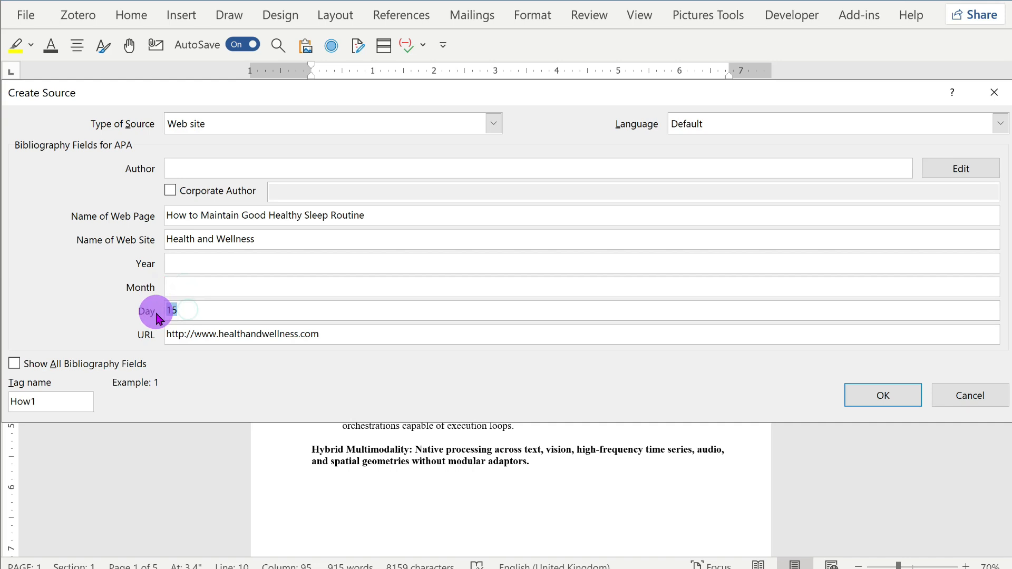
key("BackSpace")
Try "no date" as the source's year and erase it again
left_click(181, 267)
type("no date")
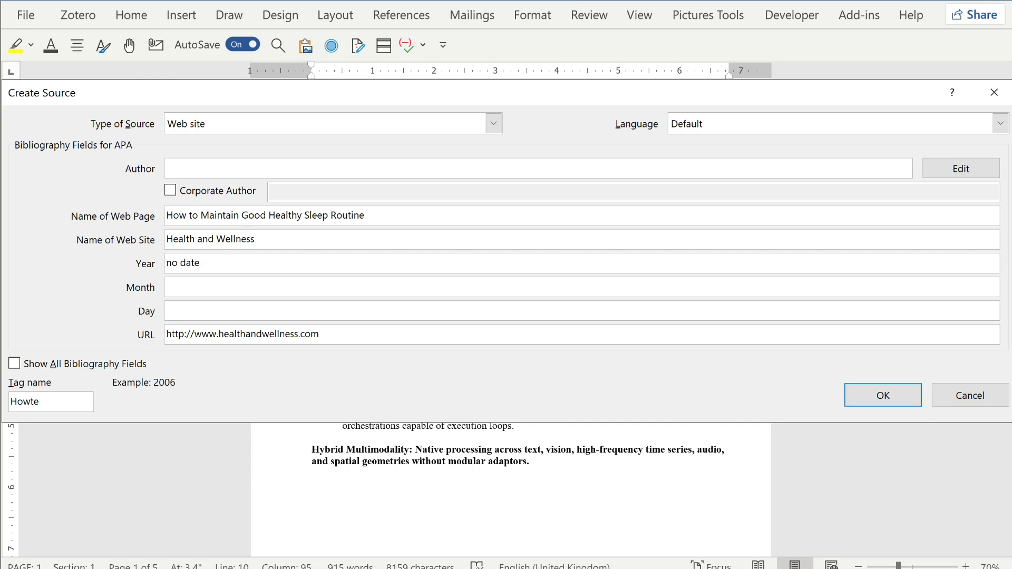
key("BackSpace")
key("BackSpace")
key("BackSpace")
key("BackSpace")
key("BackSpace")
key("BackSpace")
key("BackSpace")
Set the source's year to "n.d" and save the source to insert its citation after the abstract
type("n.d")
left_click(883, 397)
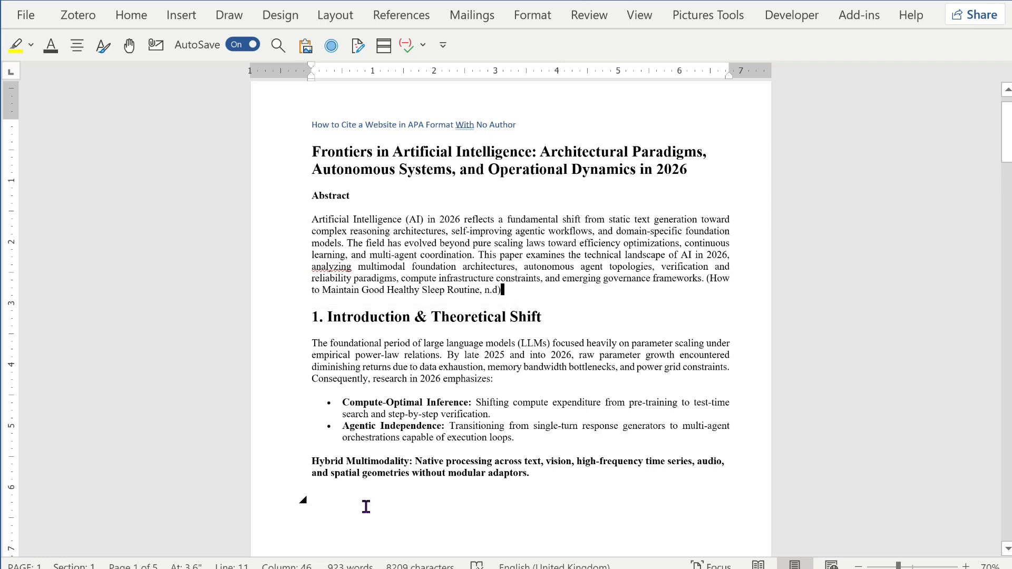
Insert the built-in References bibliography in the blank space below the Hybrid Multimodality paragraph
scroll(541, 389, "down", 2)
left_click(386, 466)
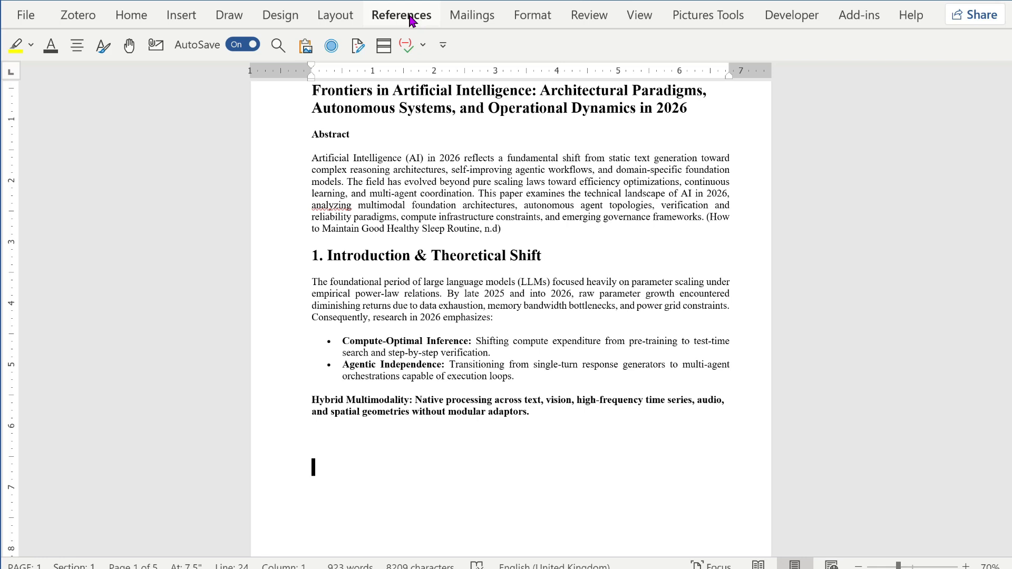
left_click(411, 16)
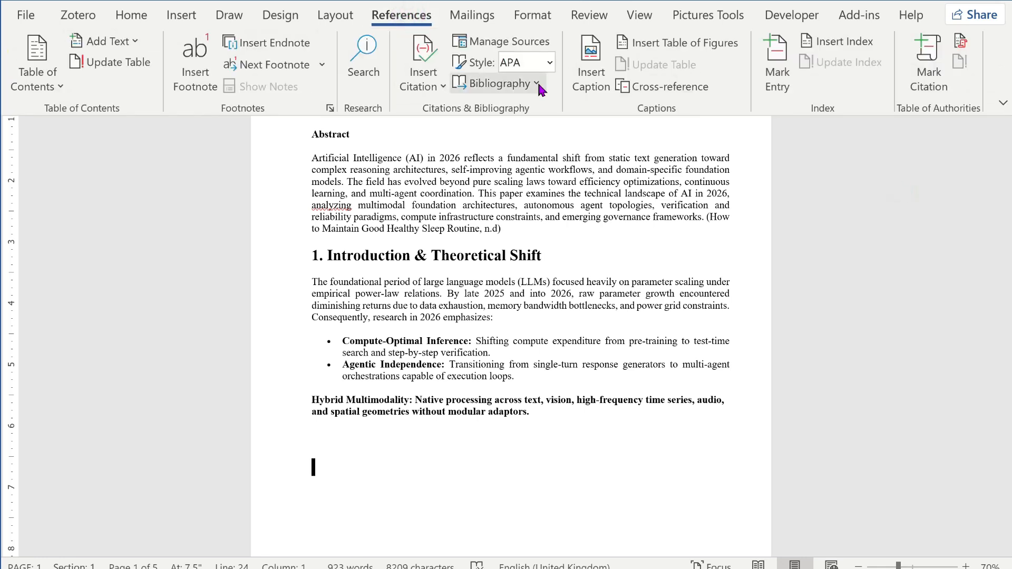
left_click(536, 83)
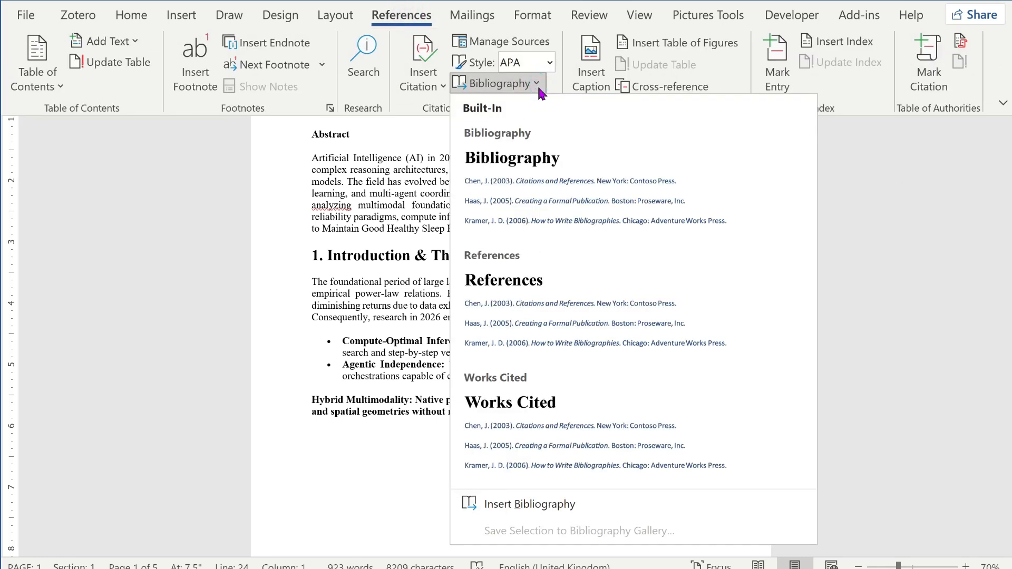
left_click(535, 317)
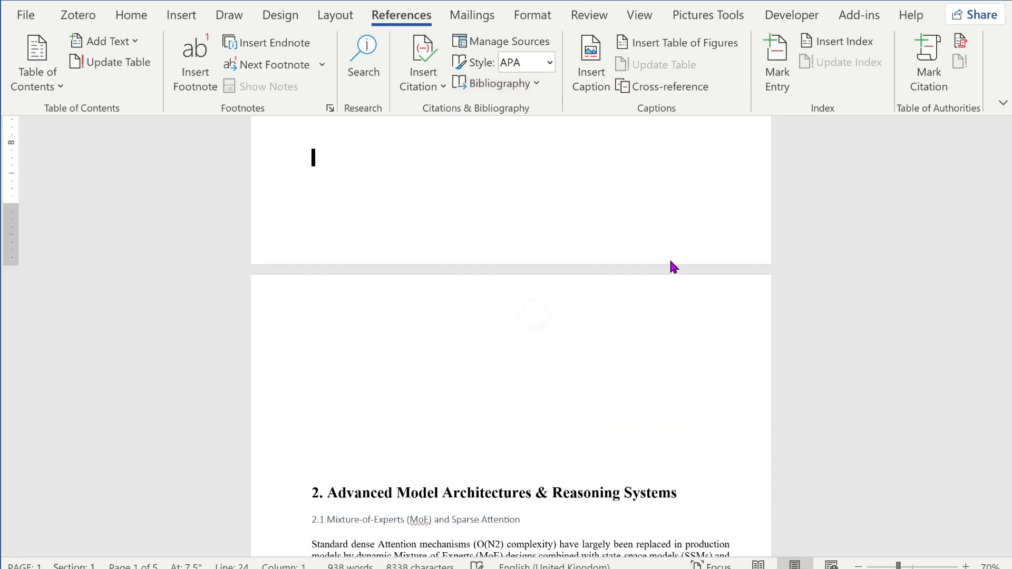
scroll(669, 258, "up", 3)
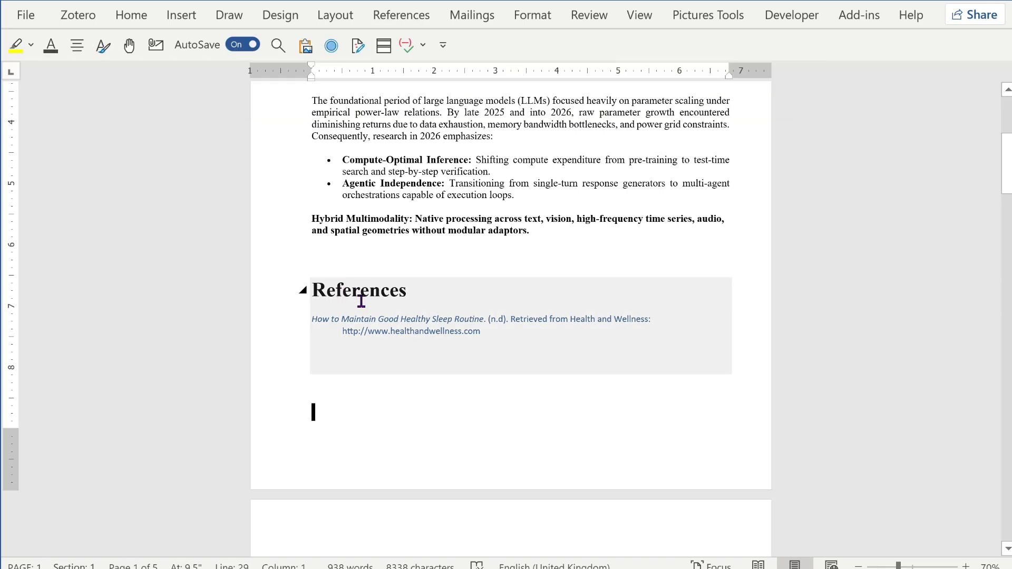
Switch the bibliography's built-in layout to Works Cited and back to References
left_click(361, 301)
left_click(343, 265)
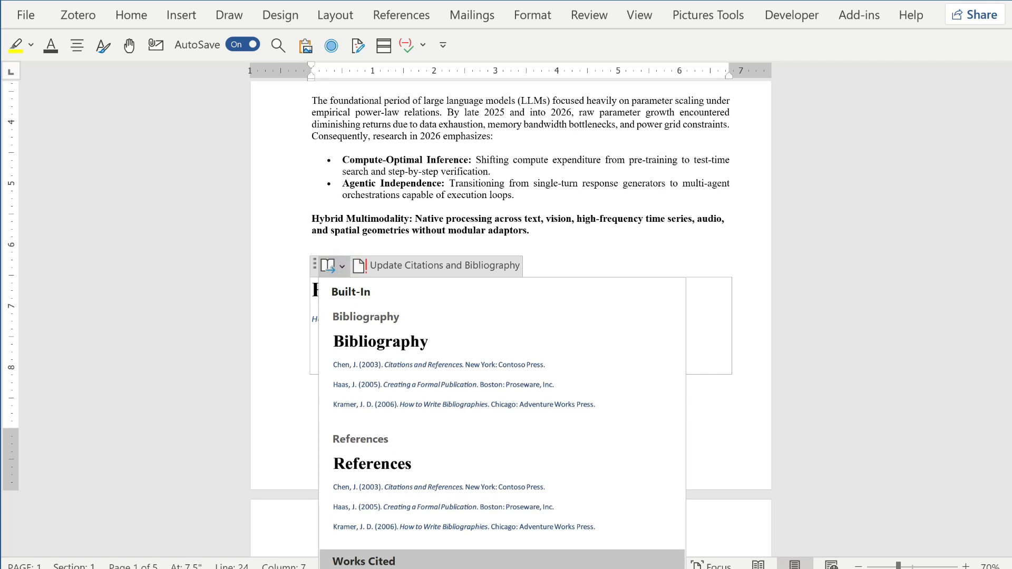
left_click(369, 562)
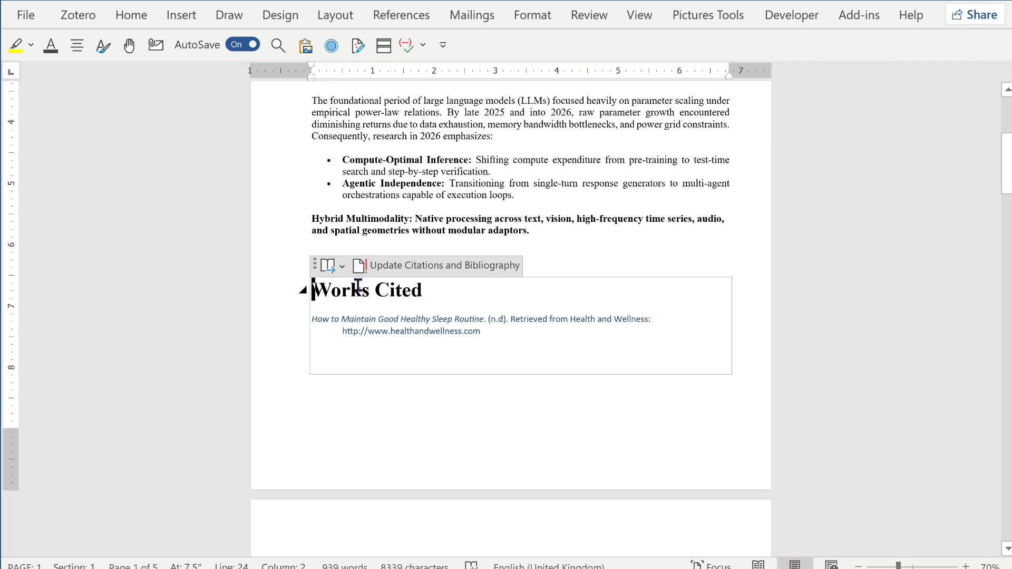
left_click(342, 267)
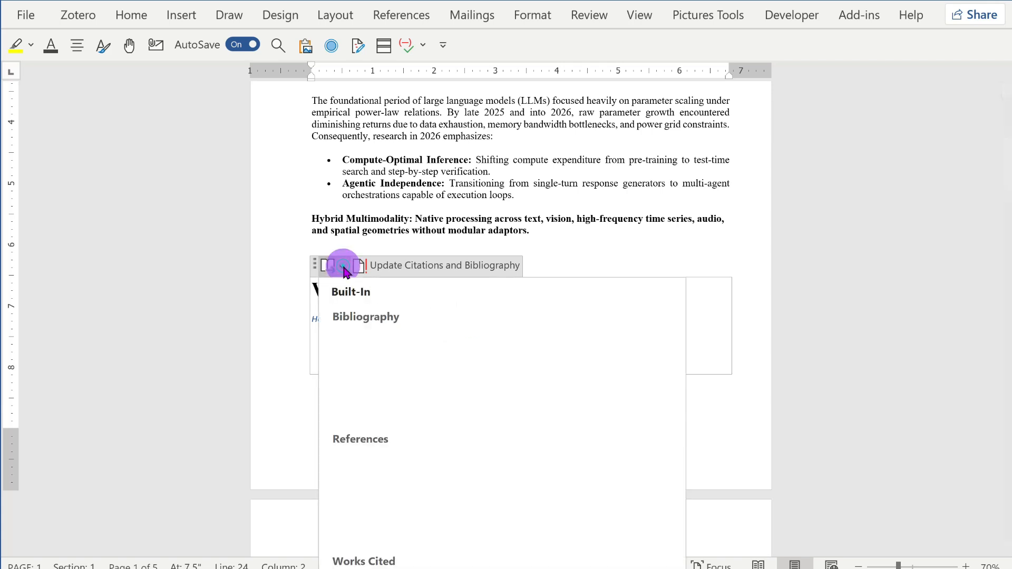
left_click(370, 463)
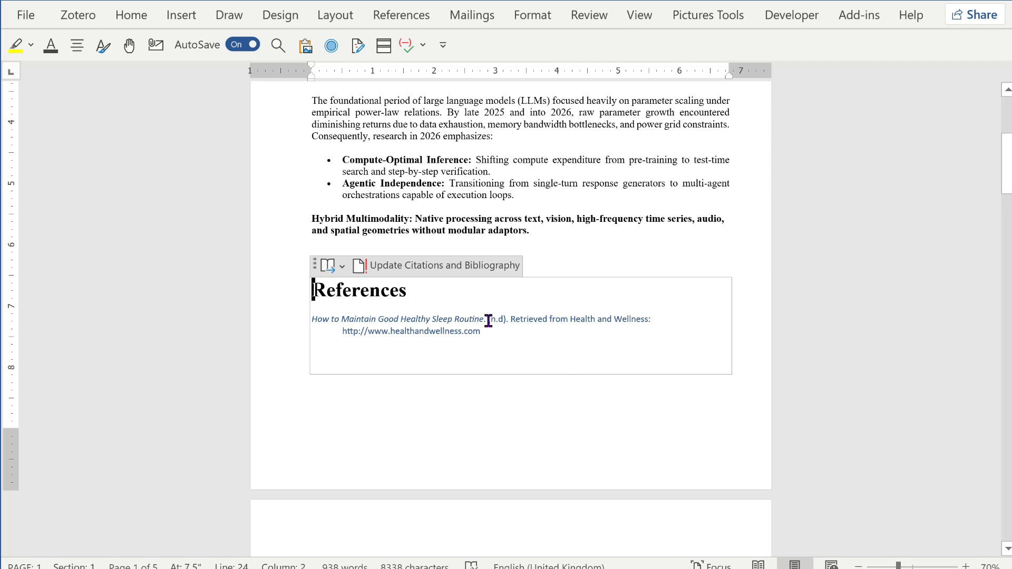
Edit the "How to Maintain Good Healthy Sleep Routine" source from the Source Manager's master list and set its year to 2026
left_click(516, 320)
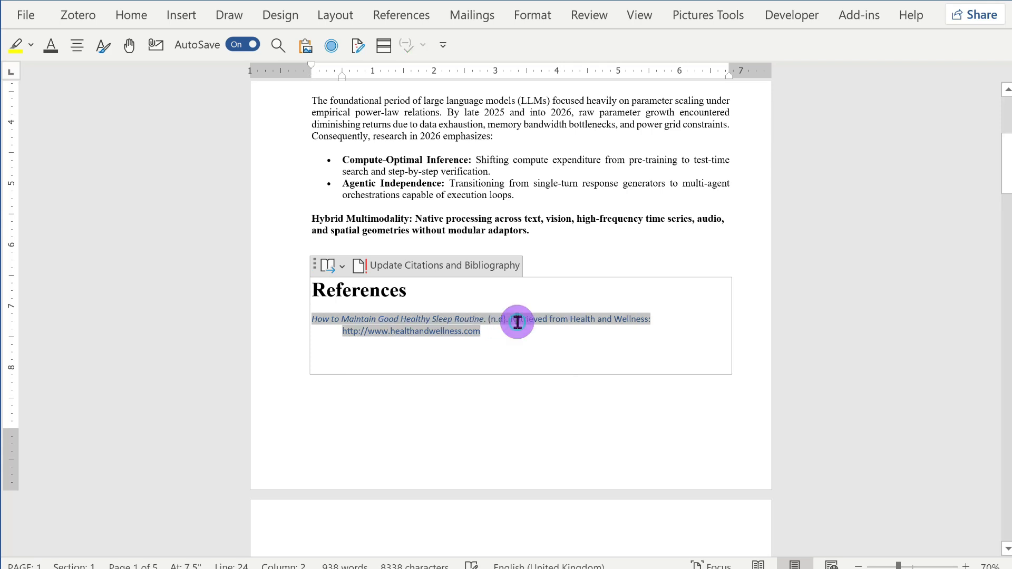
left_click(411, 16)
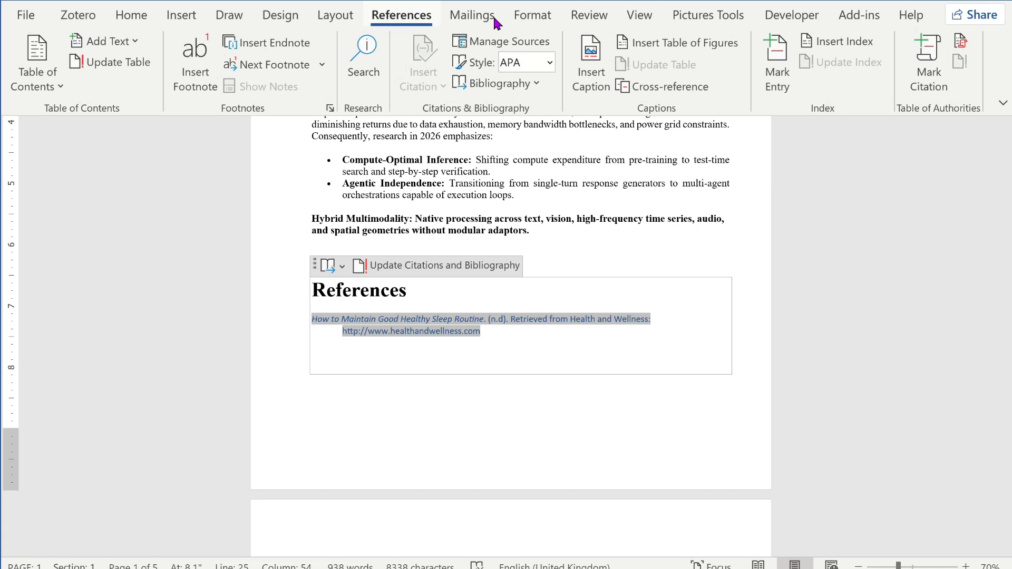
left_click(515, 40)
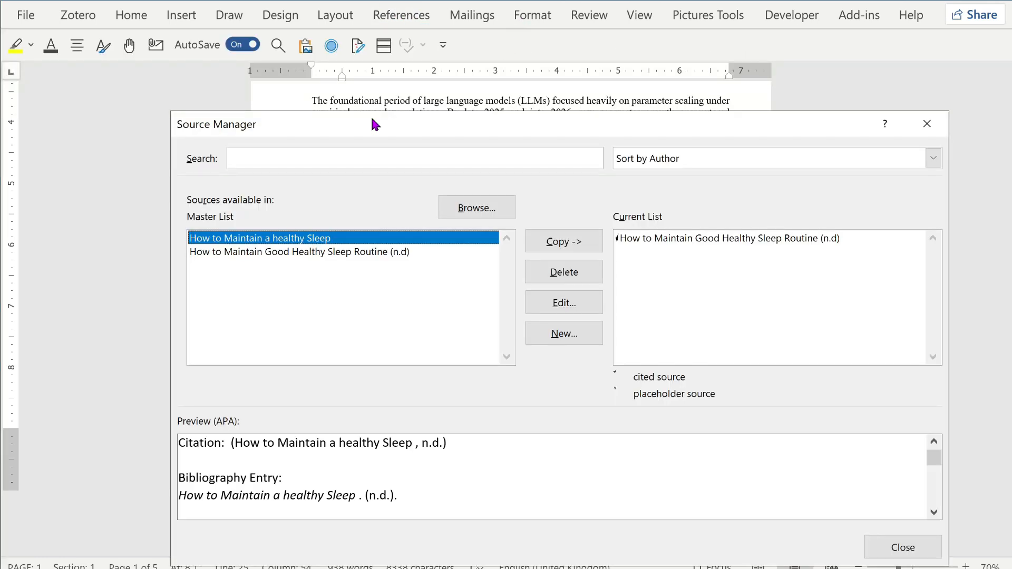
left_click(308, 252)
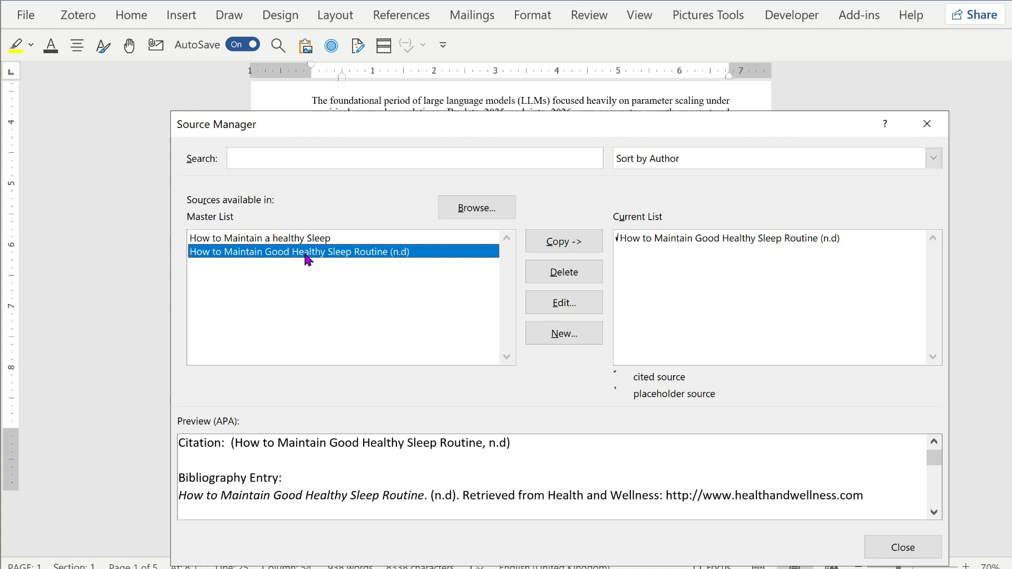
left_click(560, 298)
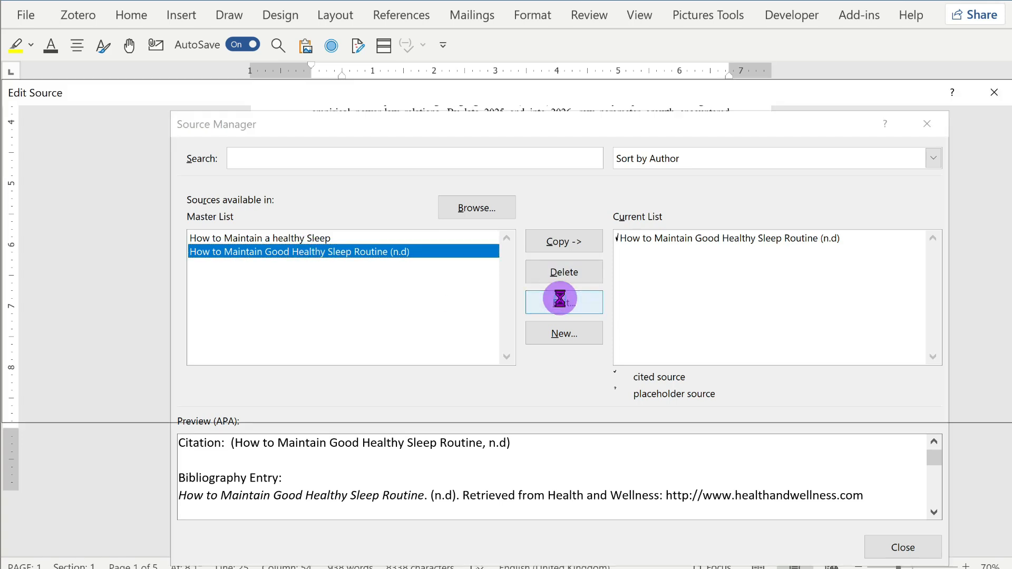
left_click_drag(187, 262, 151, 263)
type("2026")
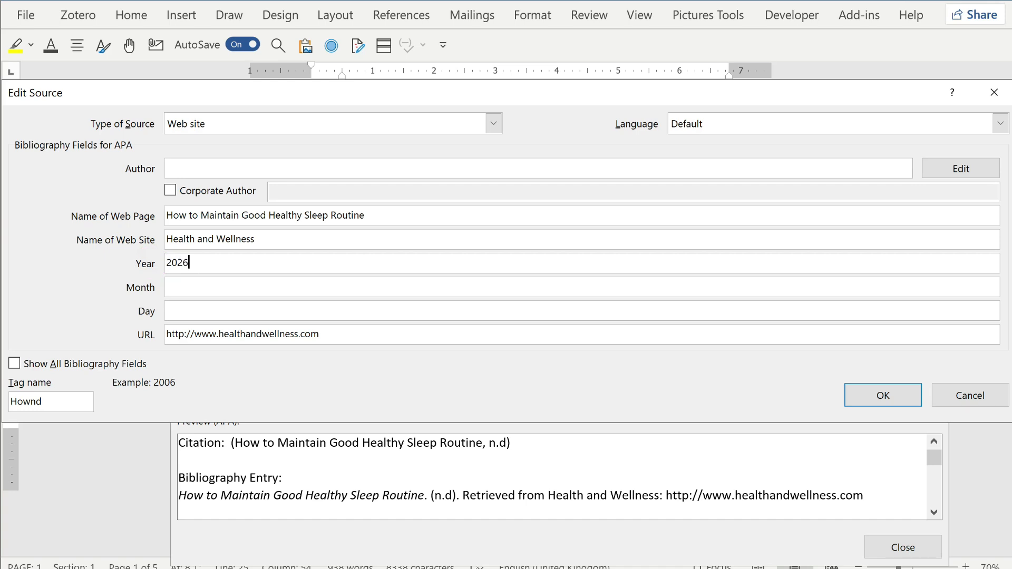
Set the source's month to July and day to 20, save the changes to both source lists, and close the Source Manager
left_click(258, 293)
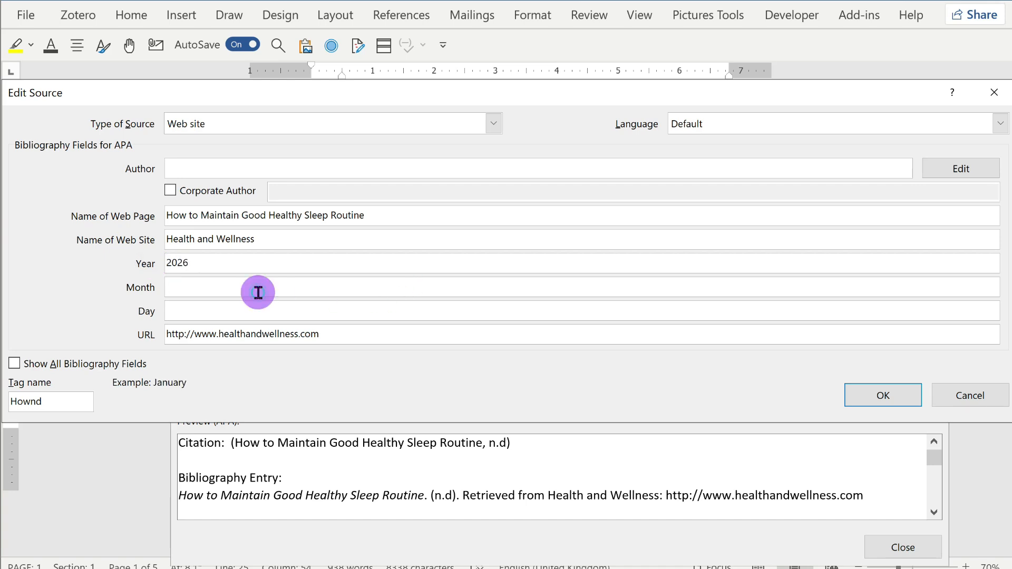
type("Ju")
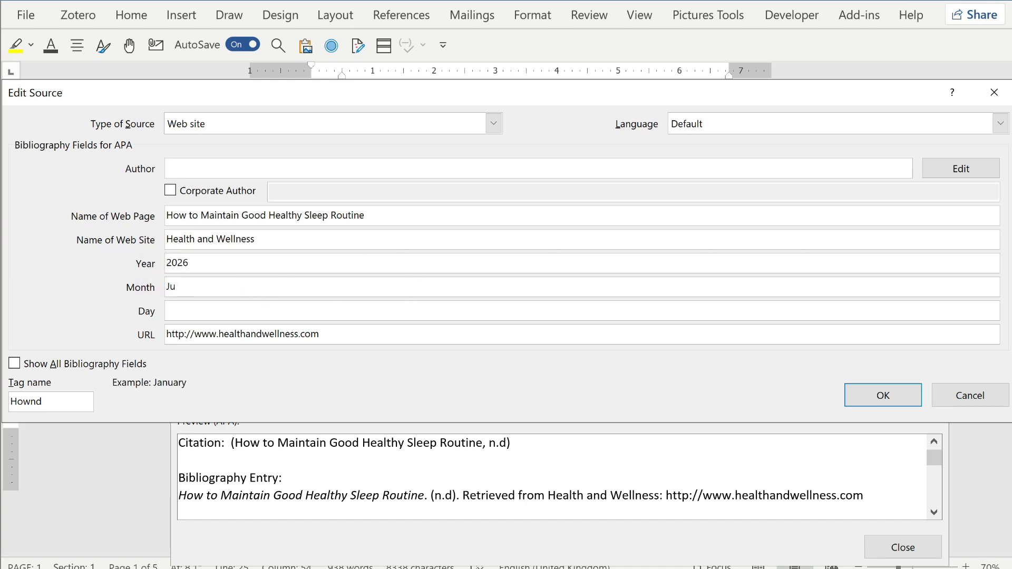
type("ly")
left_click(180, 308)
type("20")
left_click(889, 395)
left_click(648, 407)
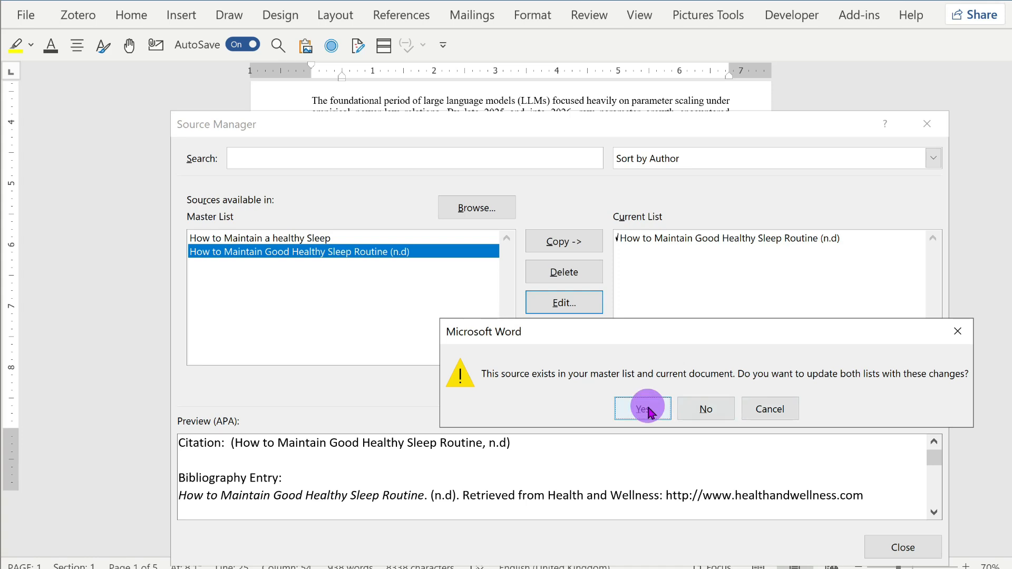
left_click(898, 548)
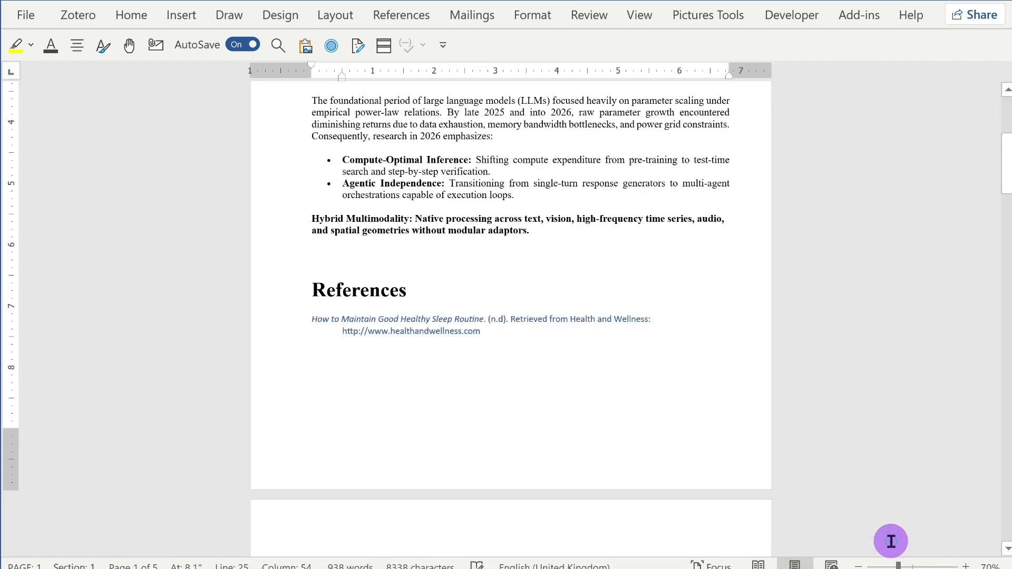
Reapply the built-in References layout to refresh the bibliography, and check the in-text citation after the abstract
left_click(416, 315)
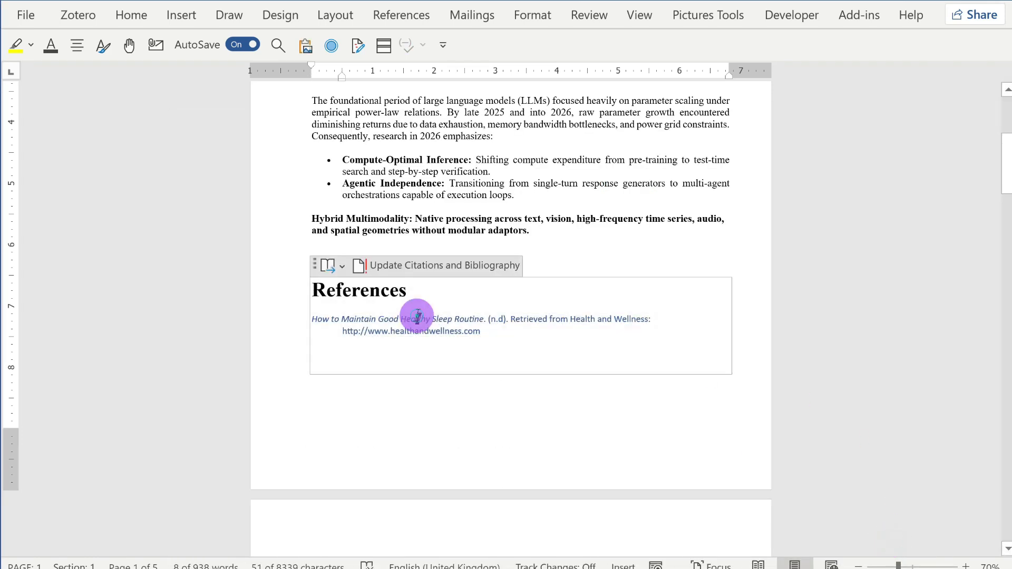
left_click(342, 265)
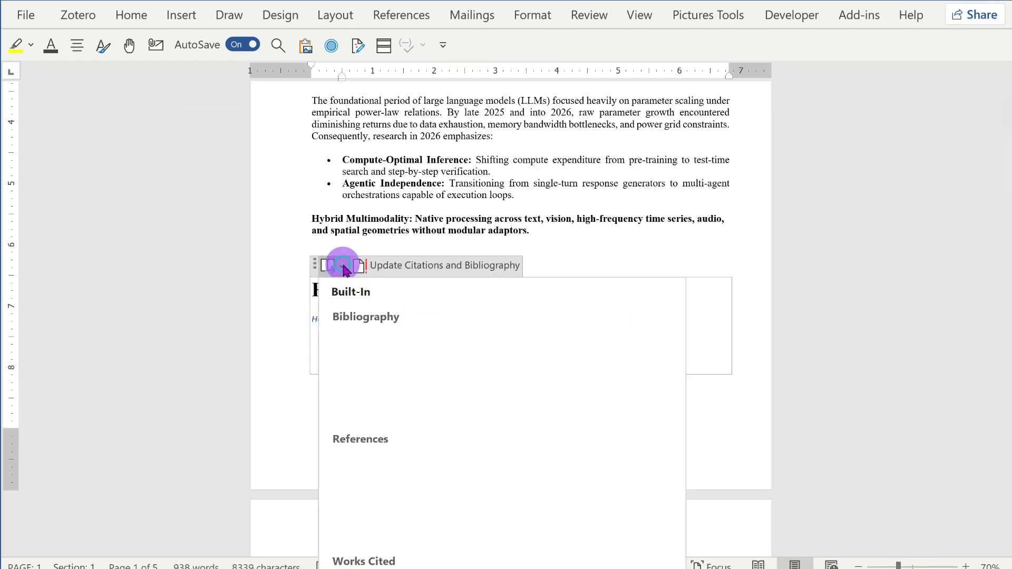
left_click(366, 464)
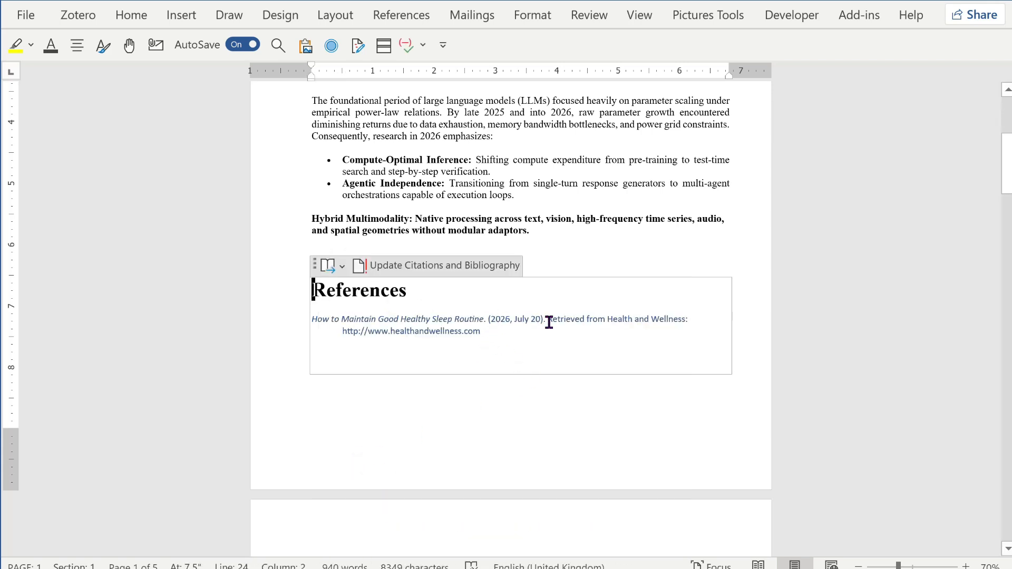
left_click(703, 413)
scroll(814, 368, "up", 5)
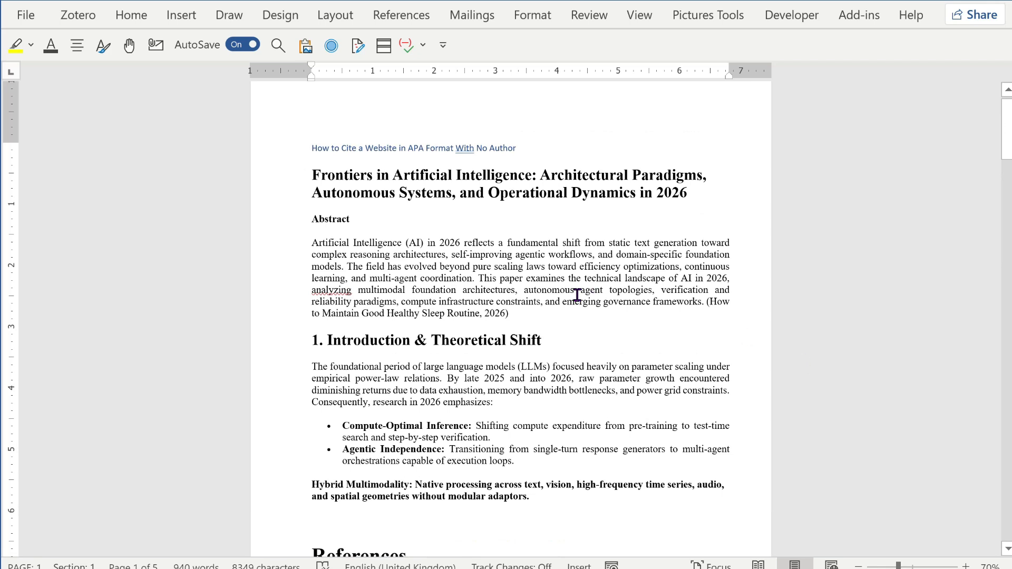
scroll(577, 296, "down", 3)
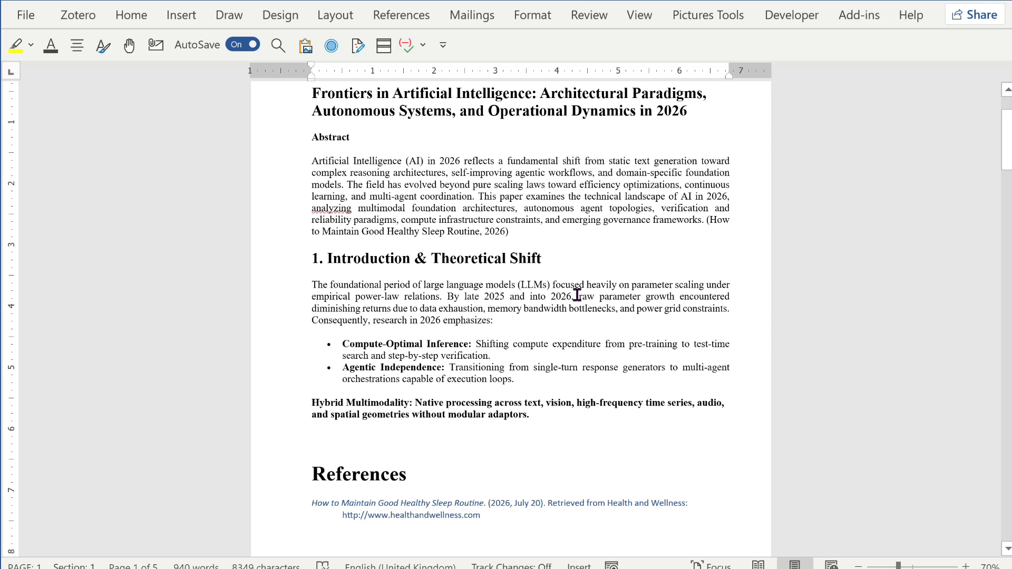